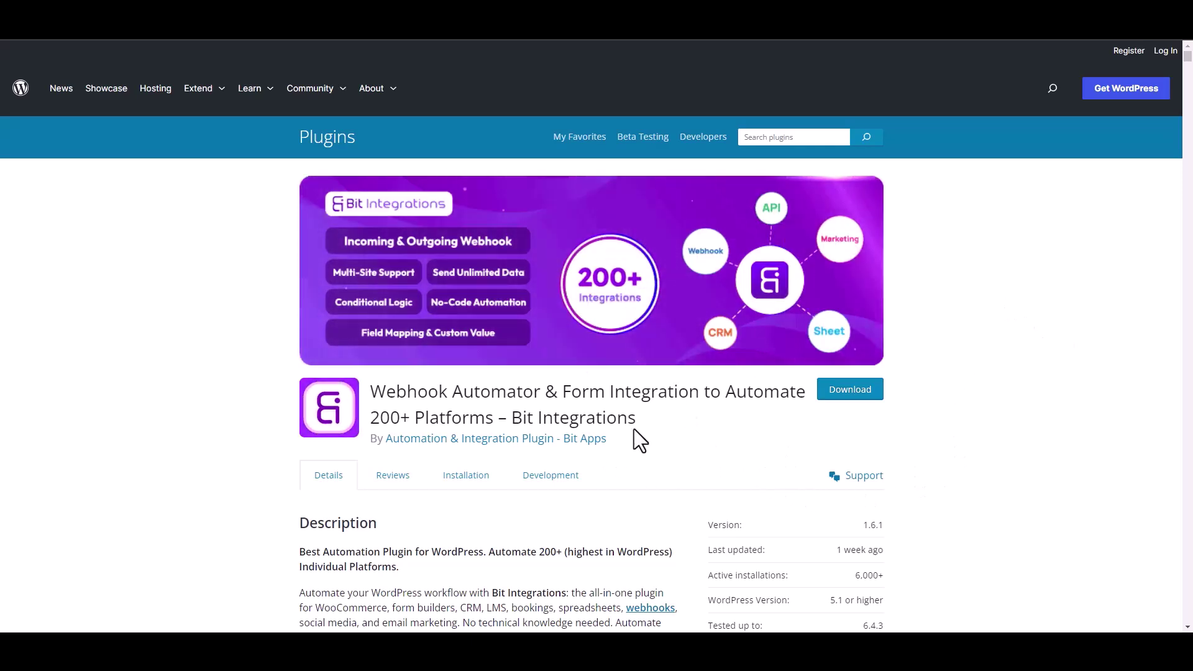
Leave the Bit Integrations plugin listing and start a new integration
drag(511, 418, 648, 430)
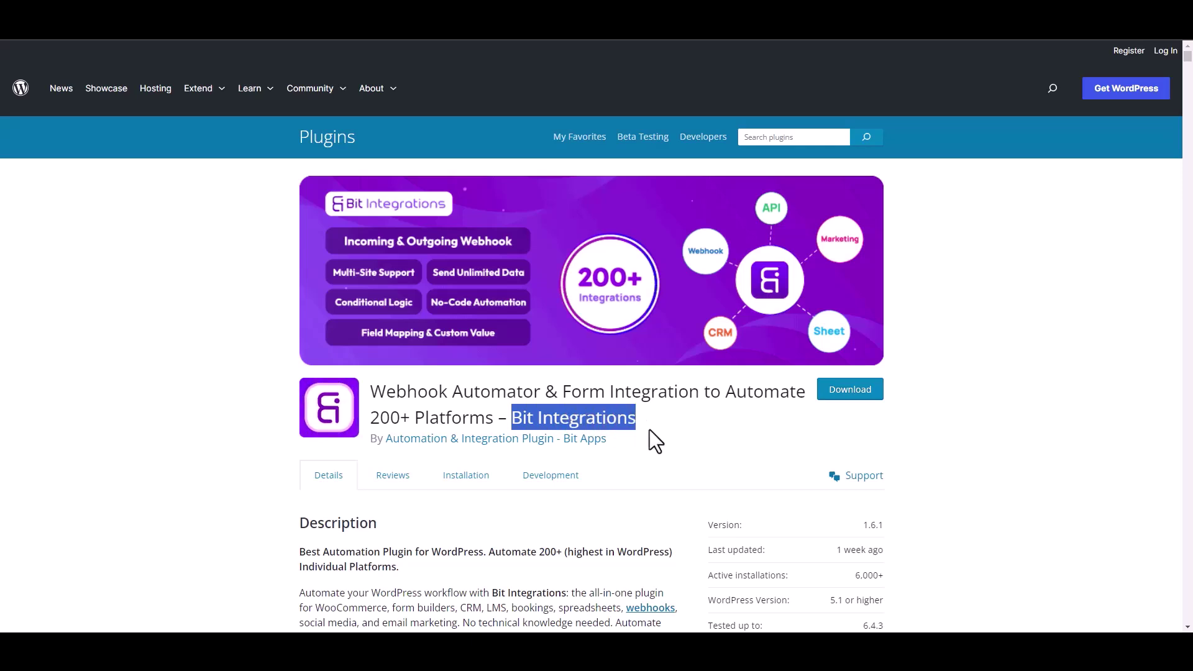
click(547, 428)
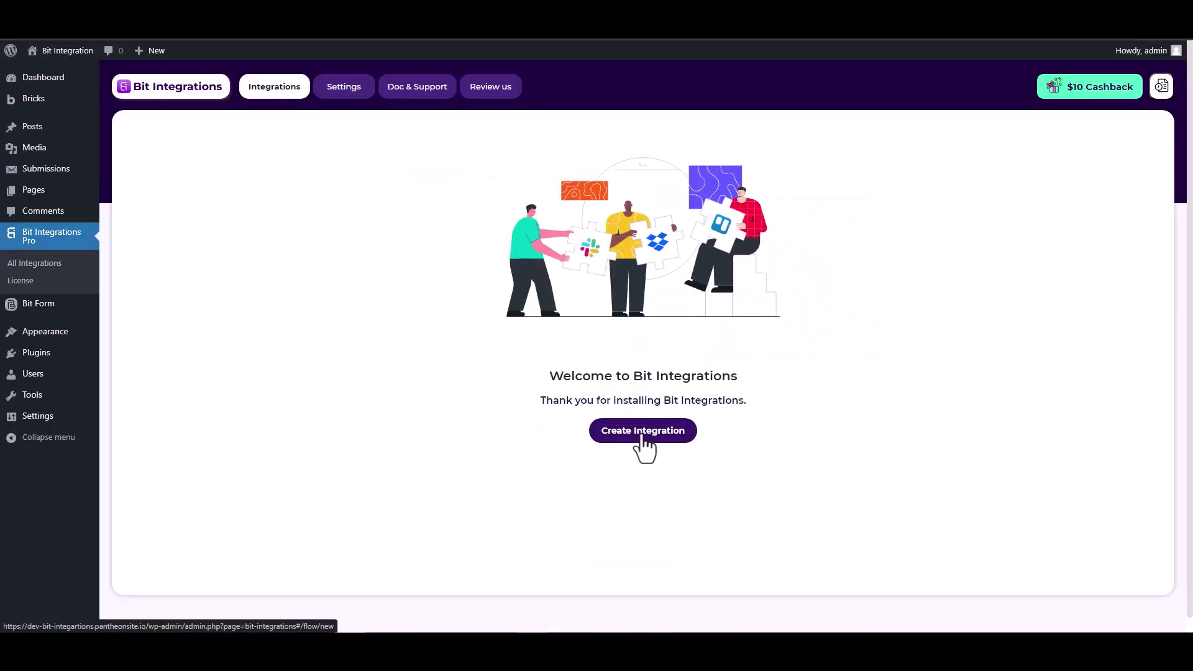
click(644, 433)
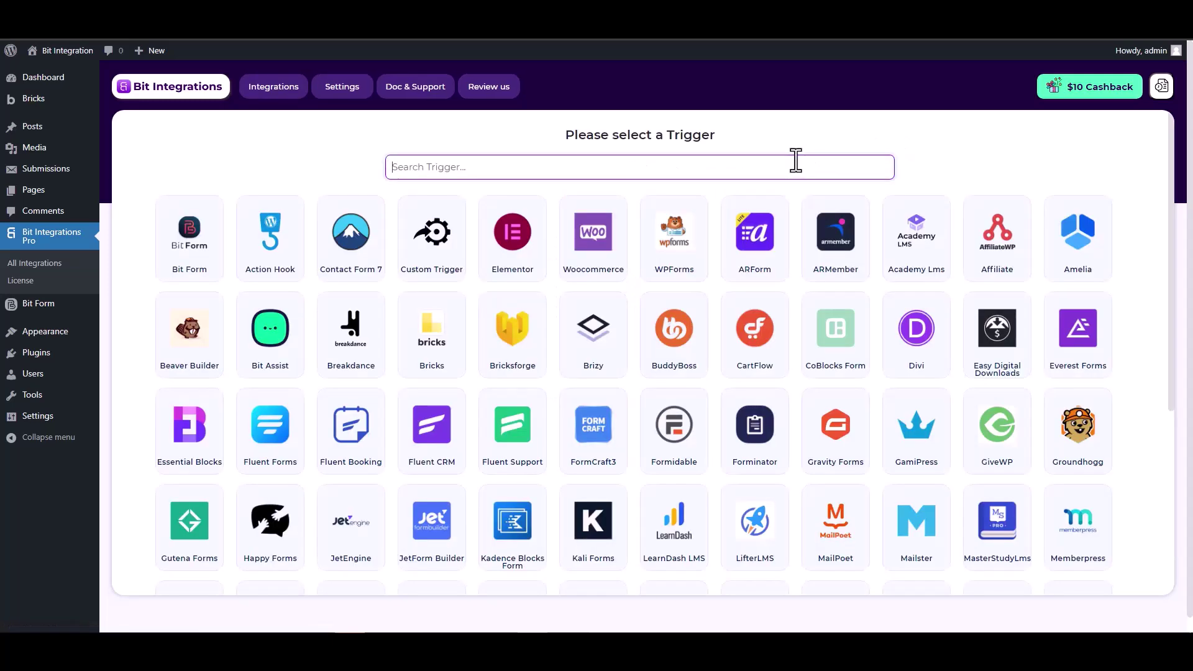
text(brick)
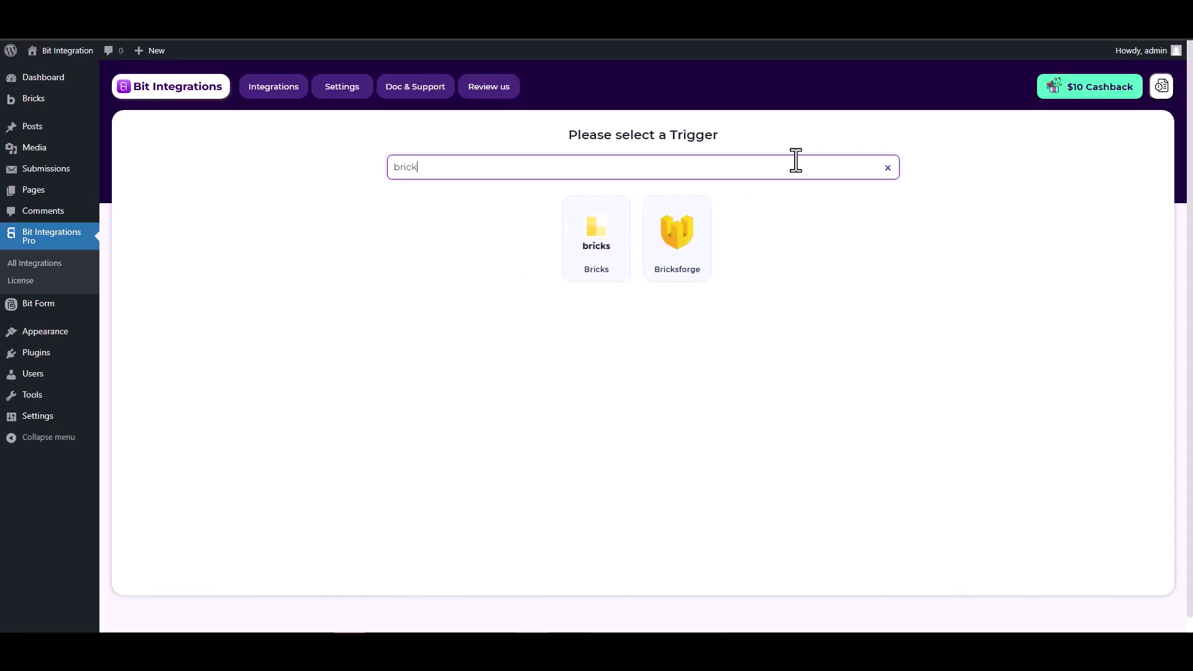
Pick Bricksforge as the trigger and fetch an incoming form submission
click(677, 248)
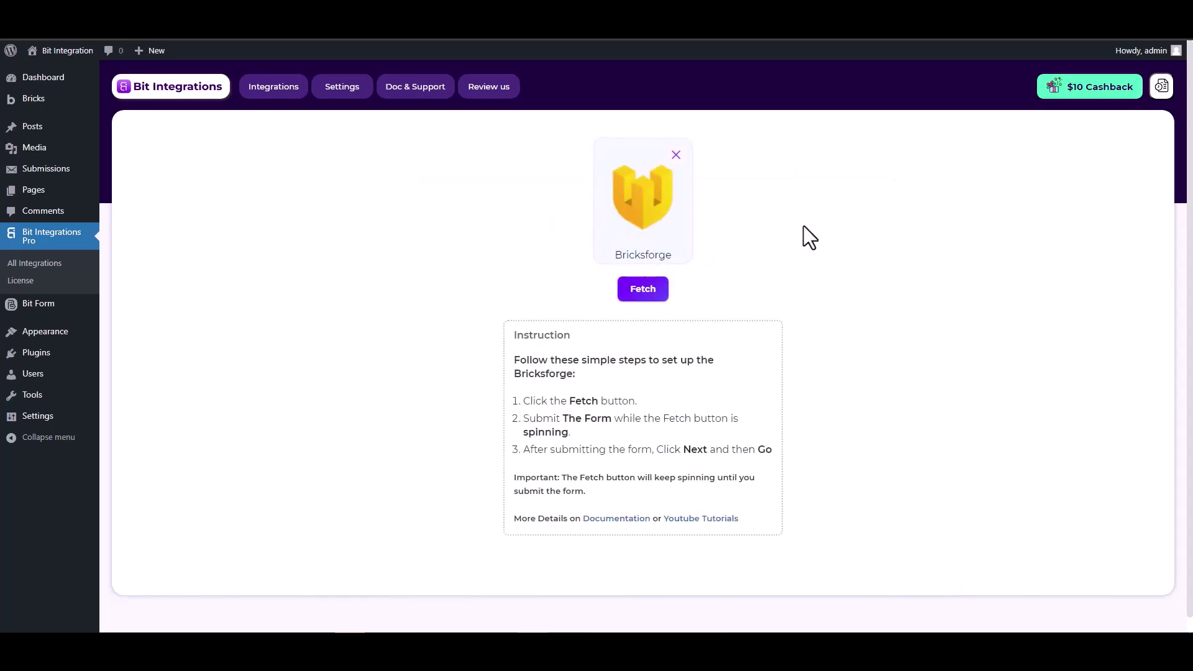
click(642, 297)
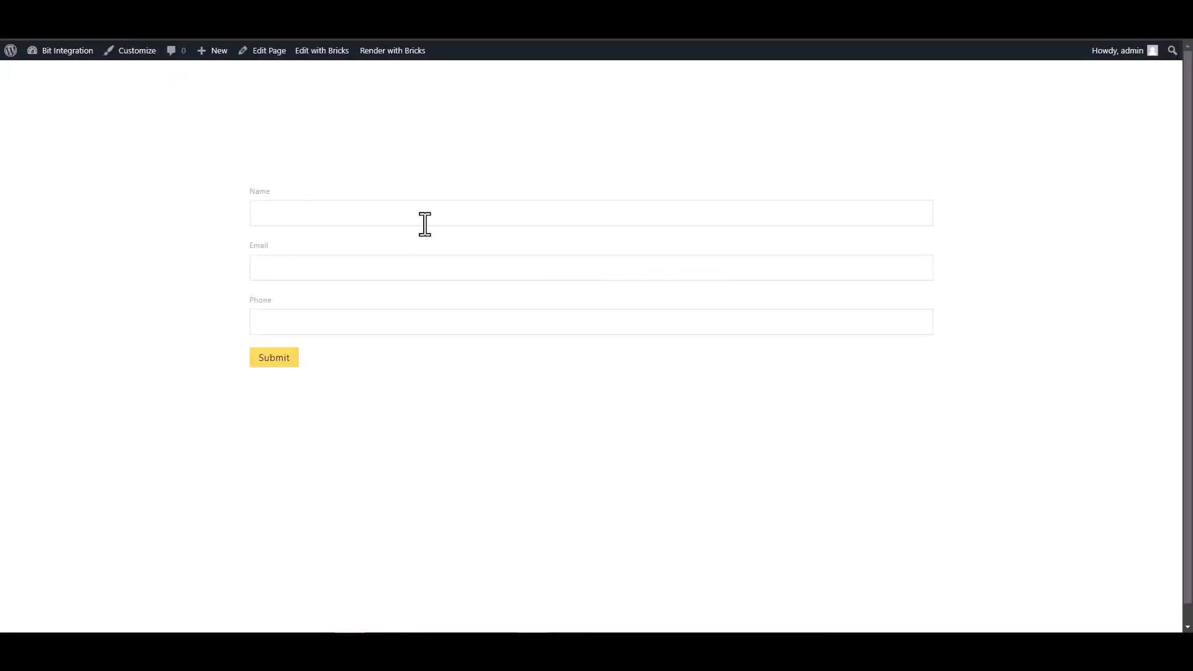
Fill the Bricks form's Name, Email and Phone fields with test values and submit
click(834, 215)
text(test)
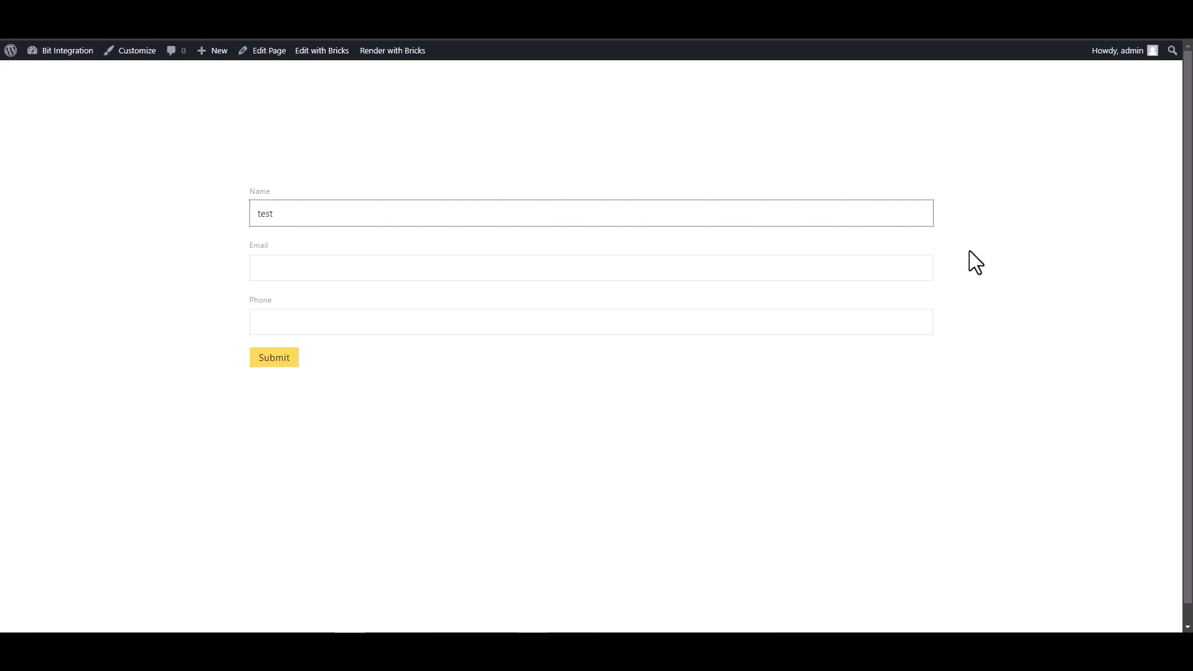
click(909, 266)
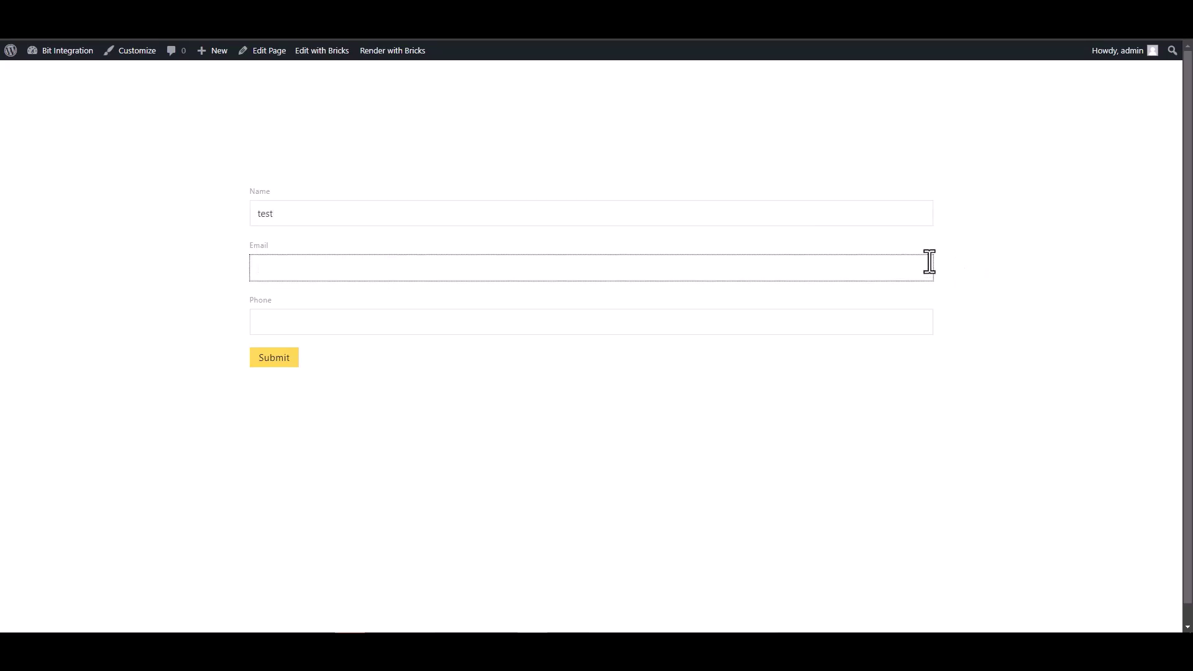
text(test@gmail.)
text(com)
click(834, 317)
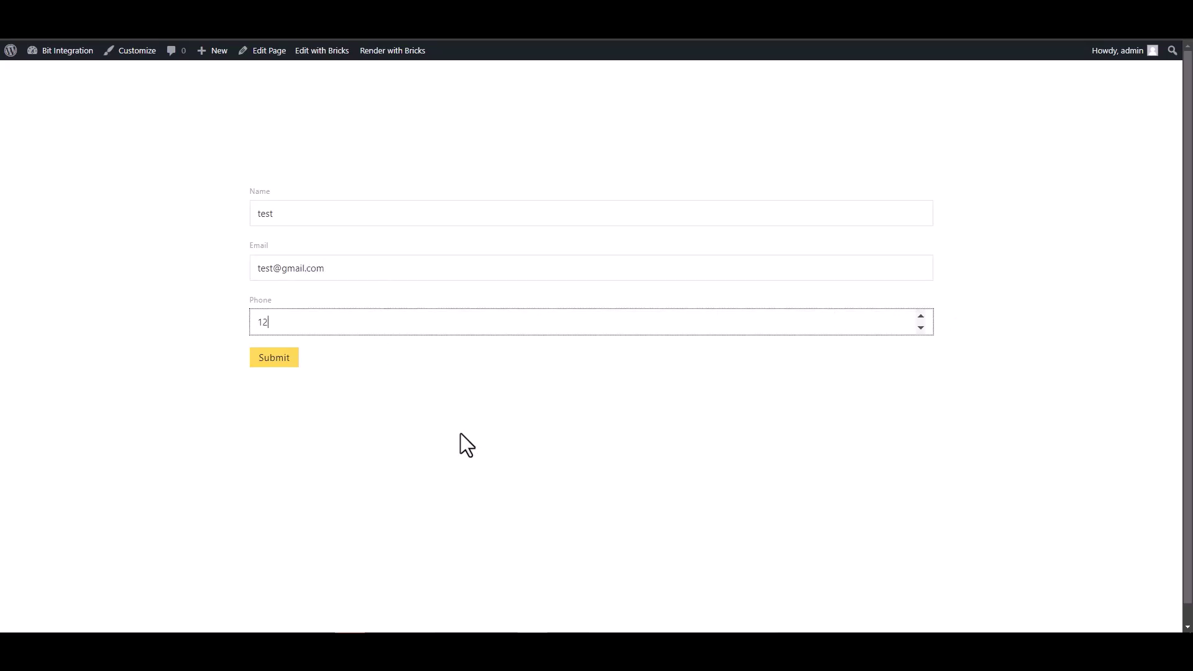
text(3456)
click(285, 365)
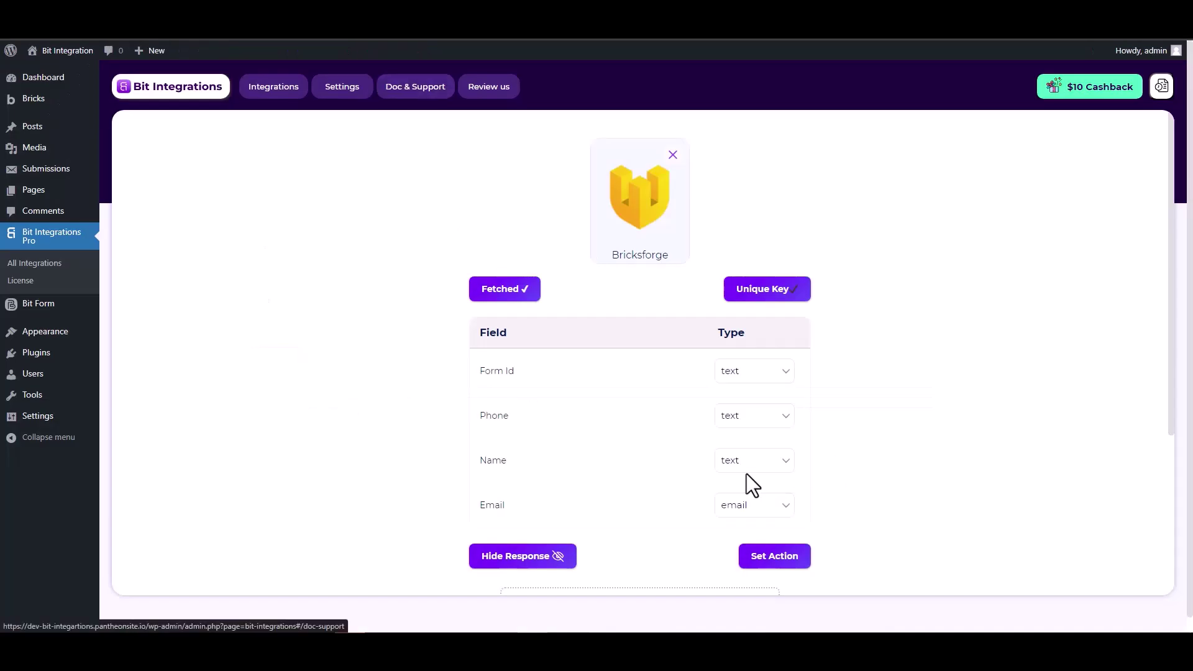
scroll(731, 475, down, 2)
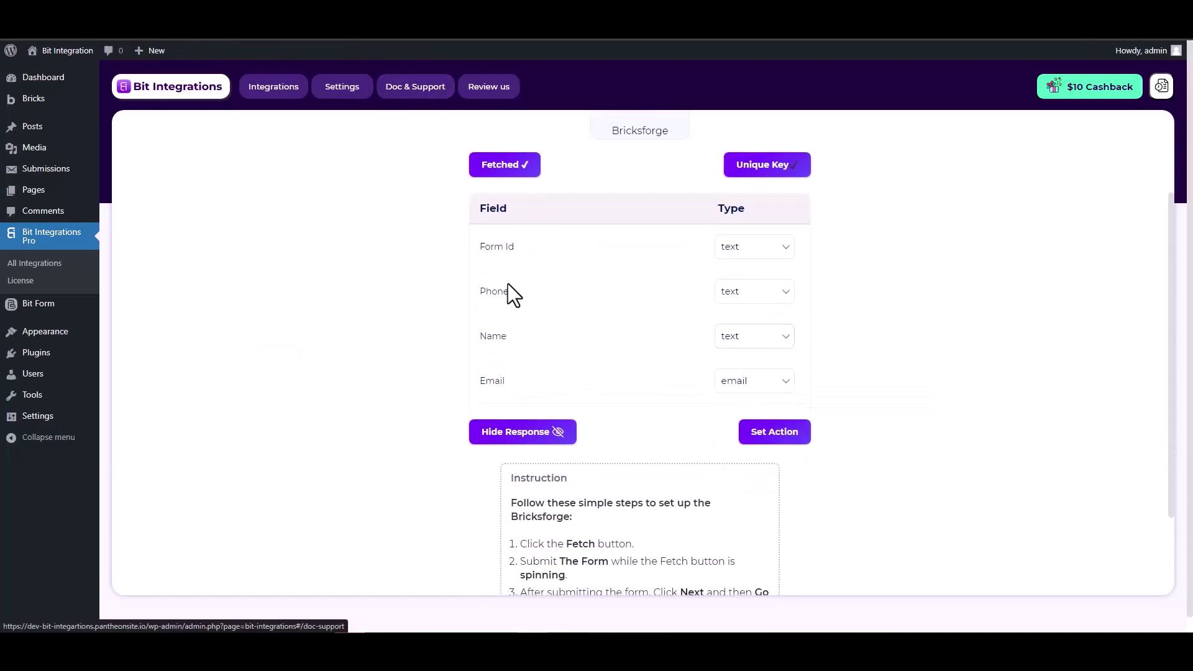
scroll(852, 306, up, 2)
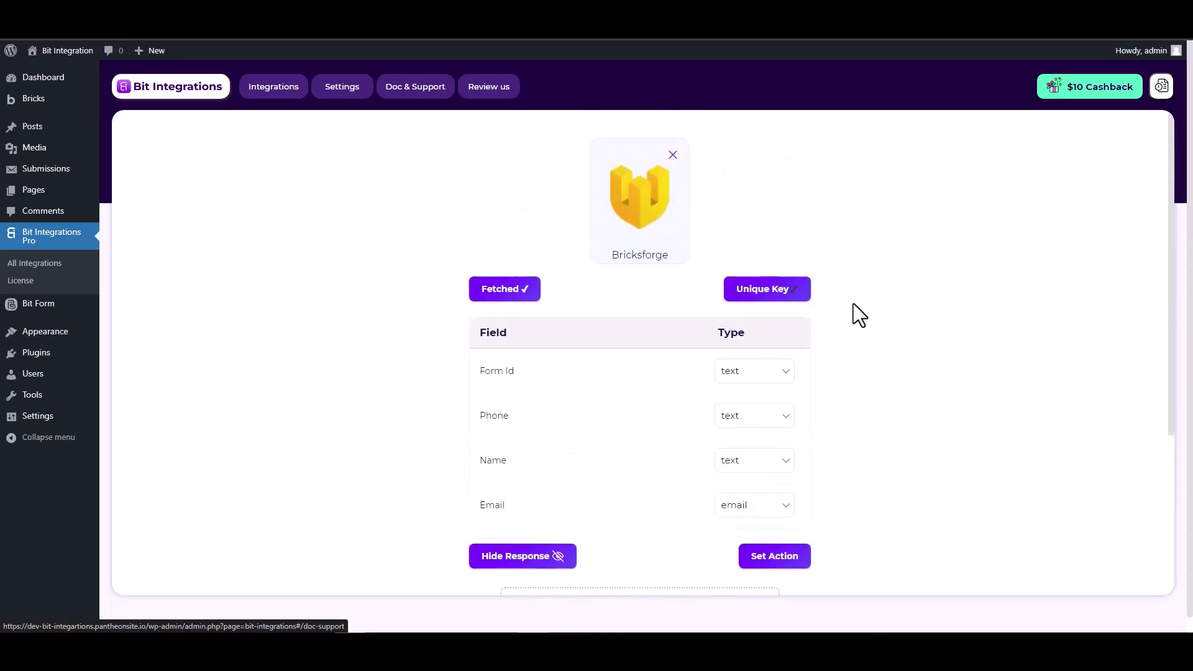
scroll(852, 303, down, 1)
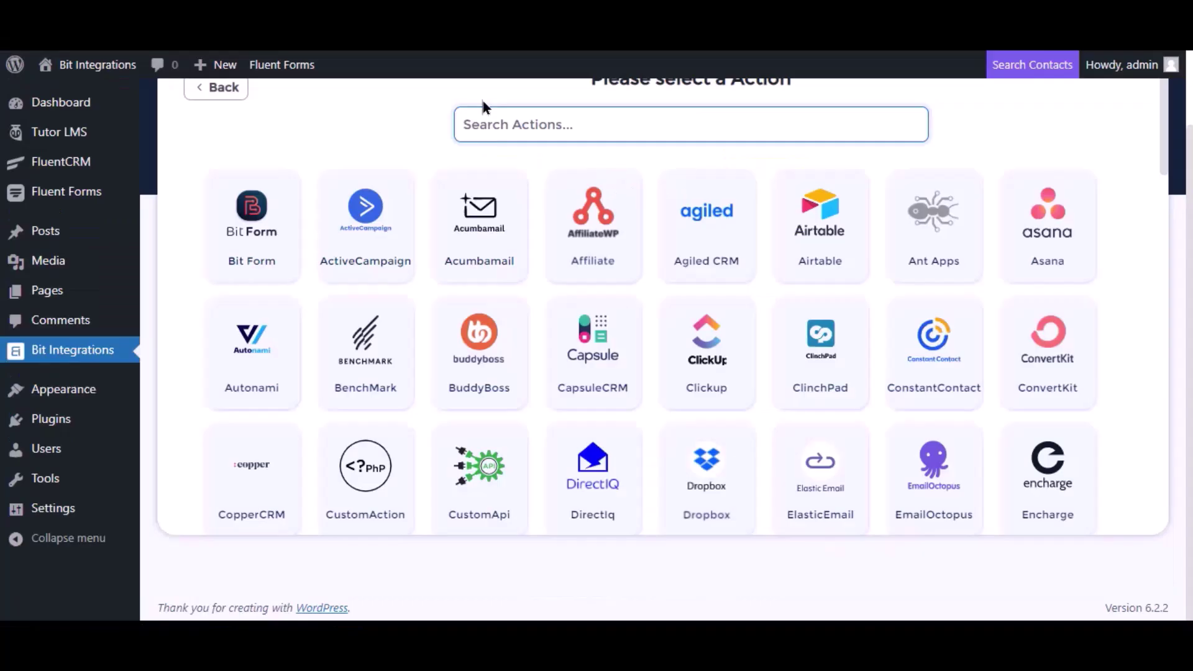
Choose Fluent CRM as the action, connect to it, and continue to mapping
click(471, 120)
text(flu)
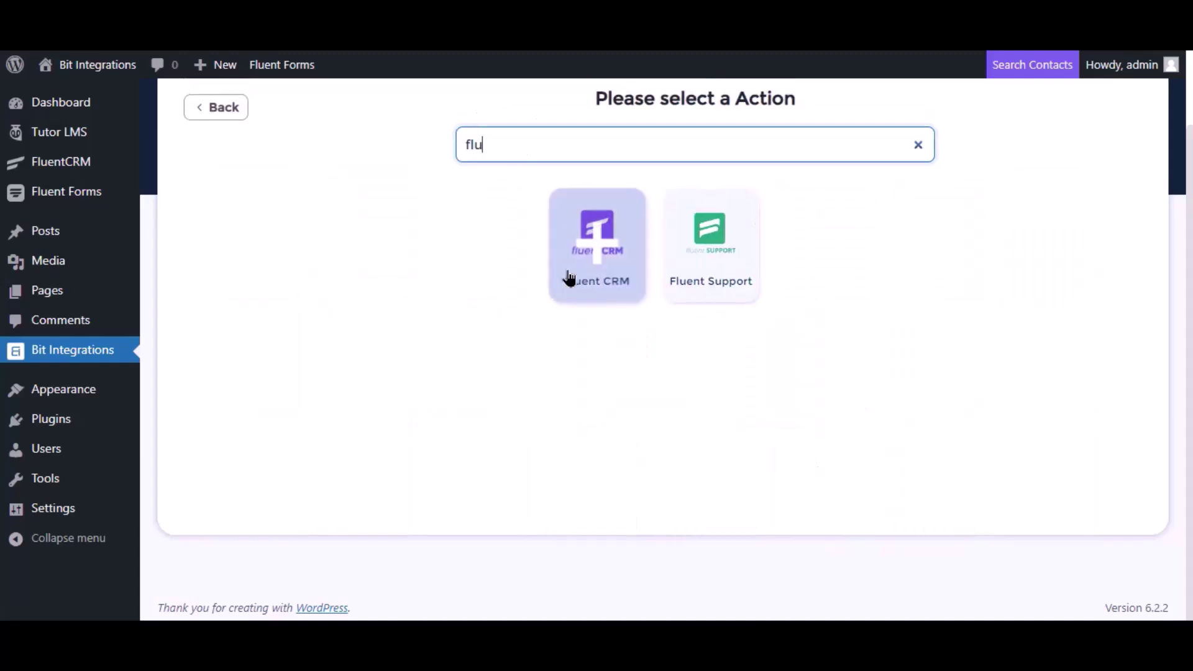
click(569, 283)
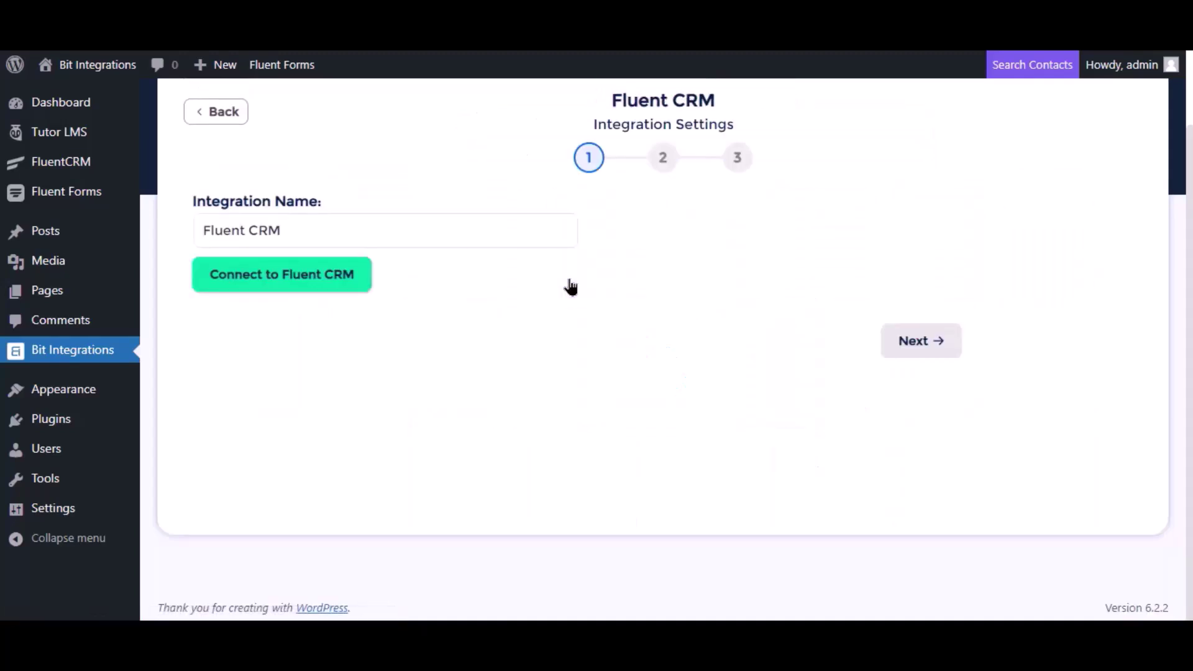
click(305, 288)
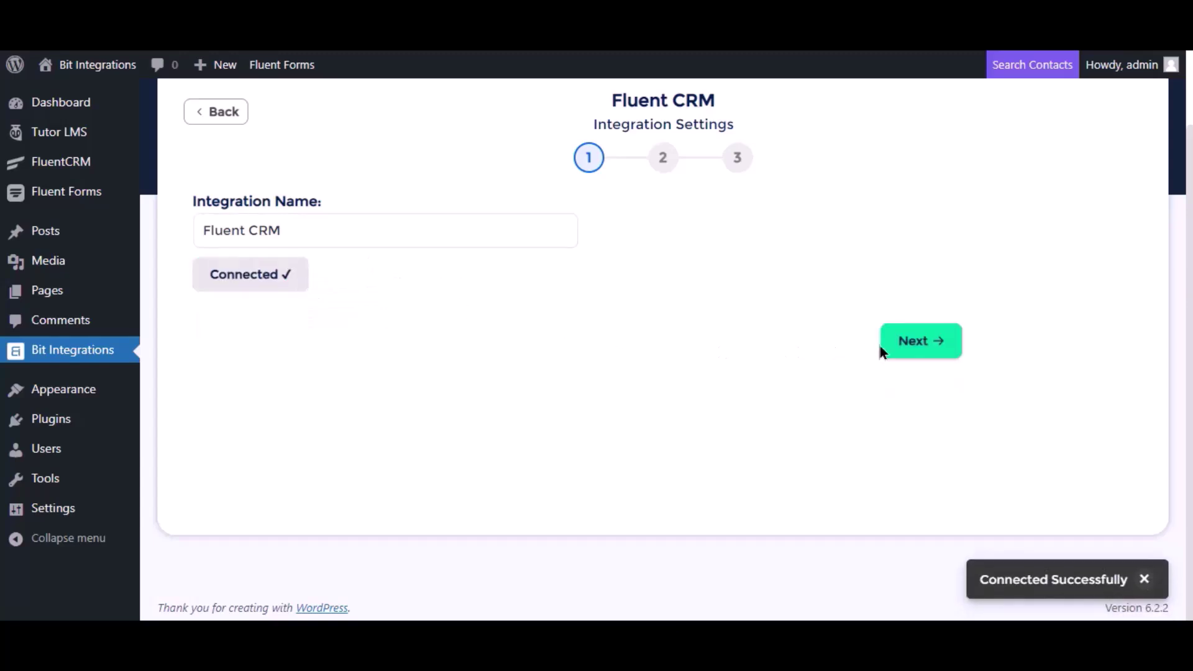
click(903, 345)
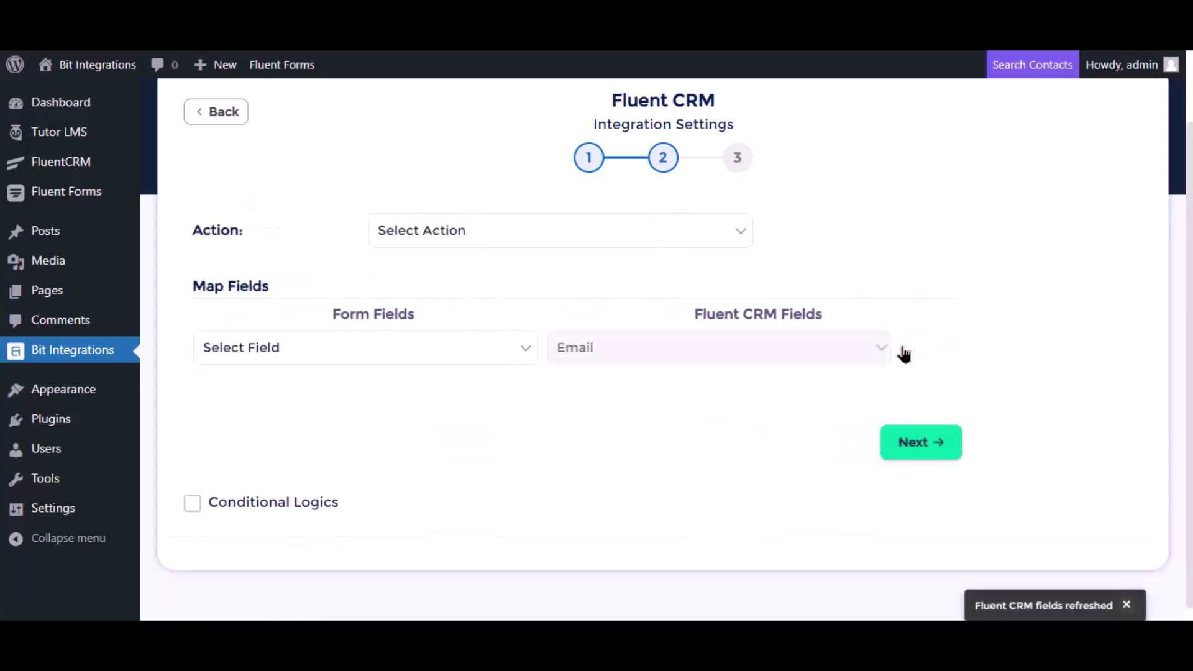
Set the action to 'Add tag to a user' with tags Bit Integrations and Complete Tag
click(527, 241)
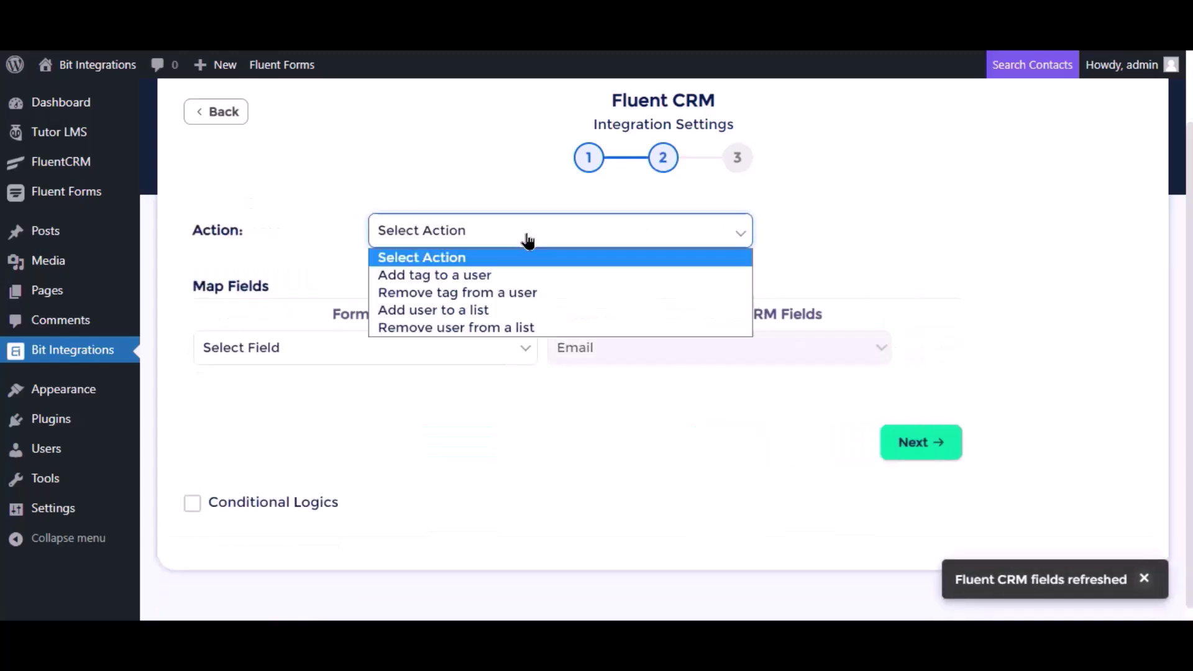
click(444, 271)
click(380, 302)
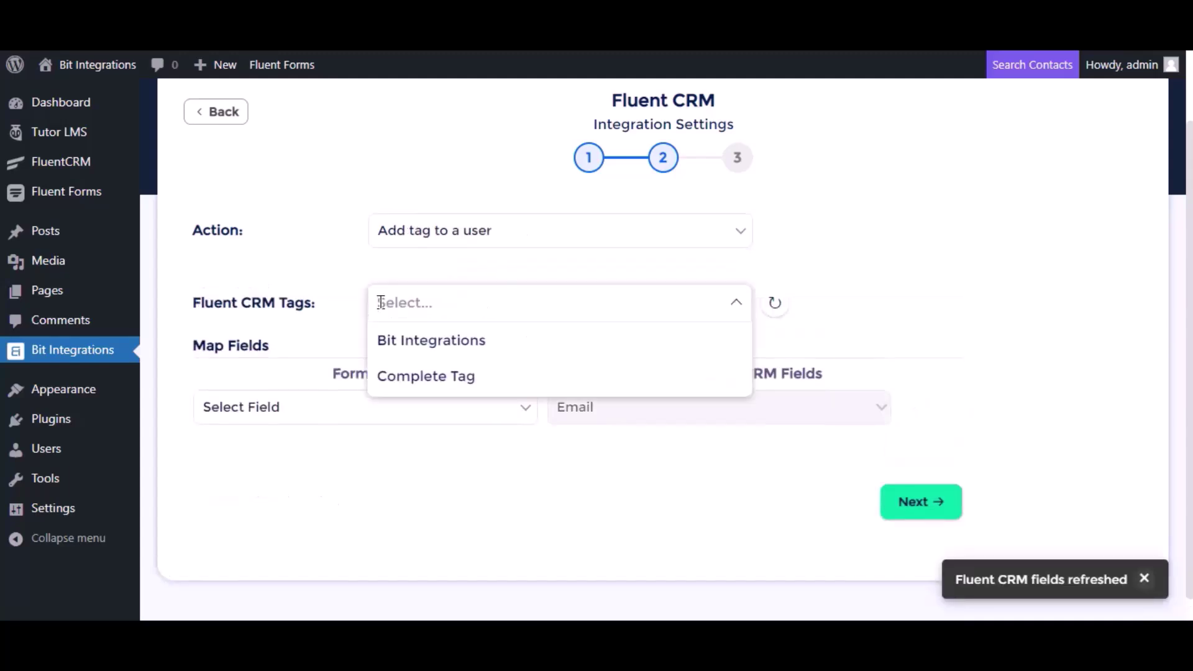
click(400, 346)
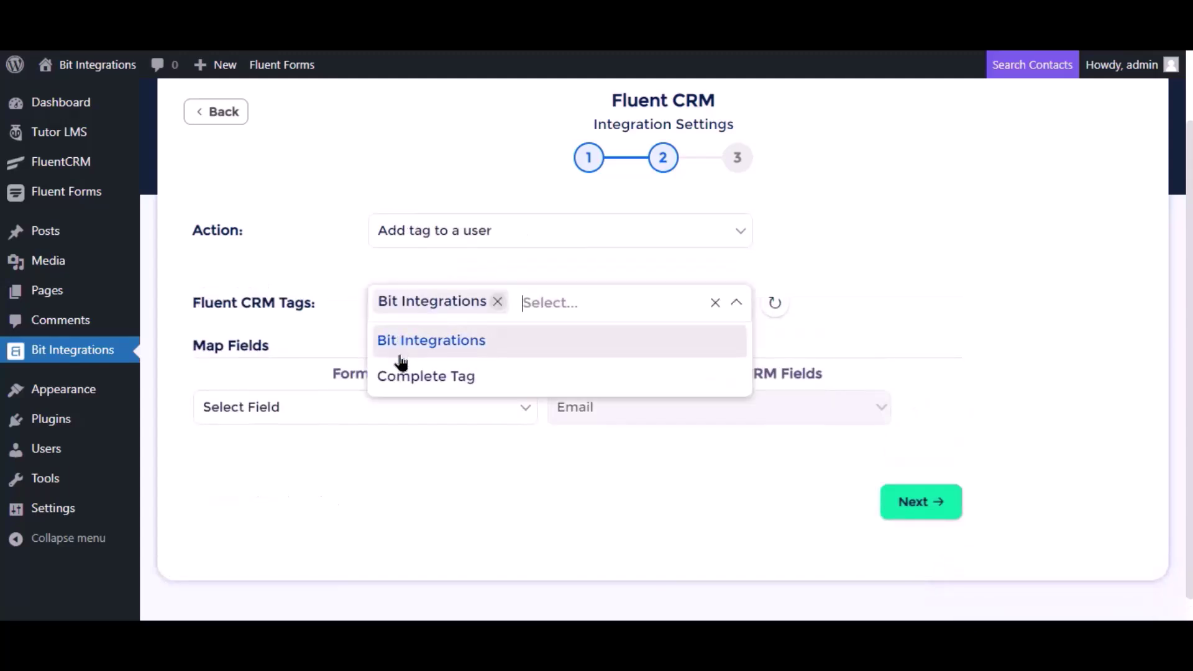
click(400, 376)
click(895, 333)
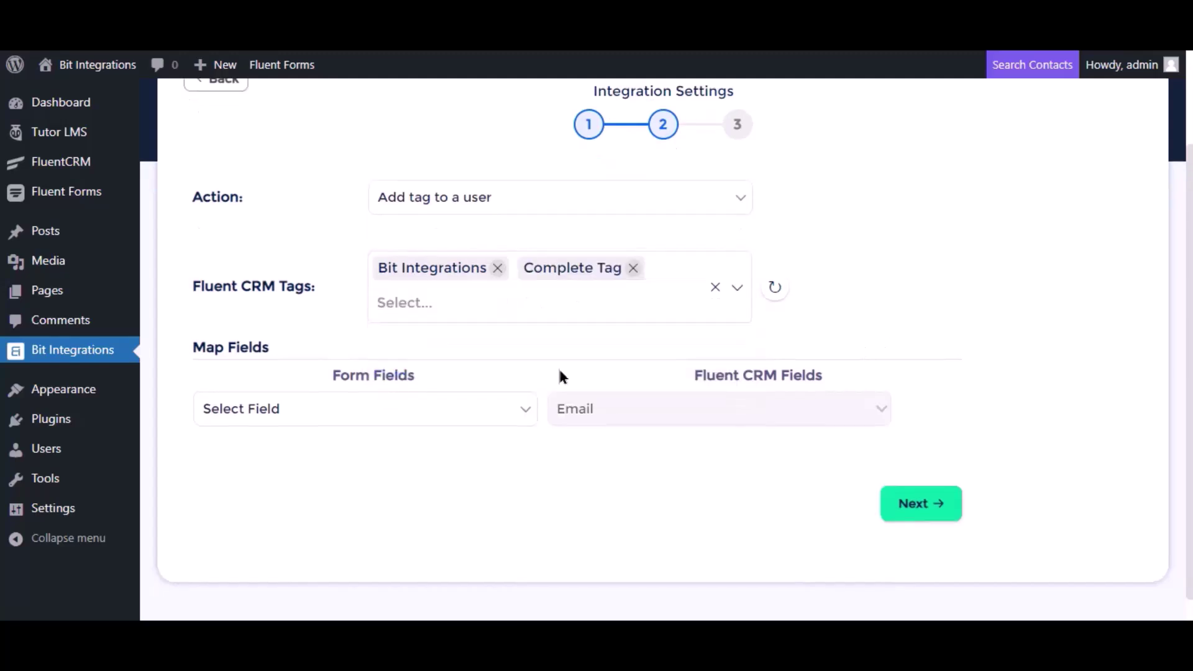
scroll(559, 376, down, 1)
Map the form's Email field to Fluent CRM Email and finish the setup
click(450, 378)
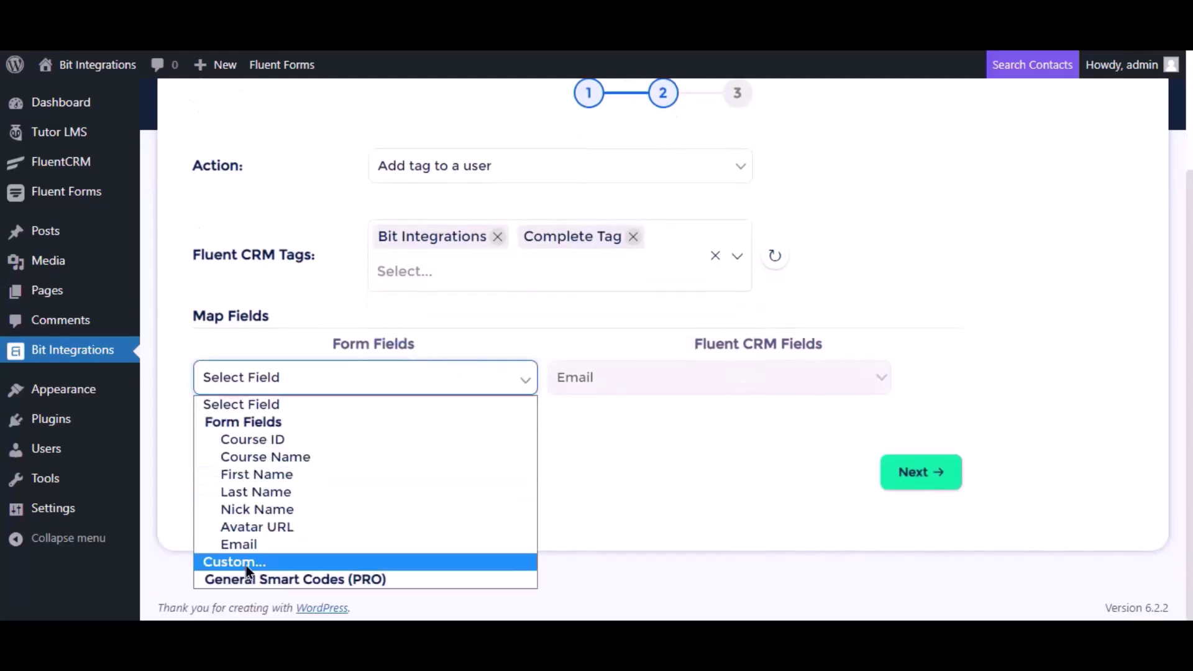
click(246, 543)
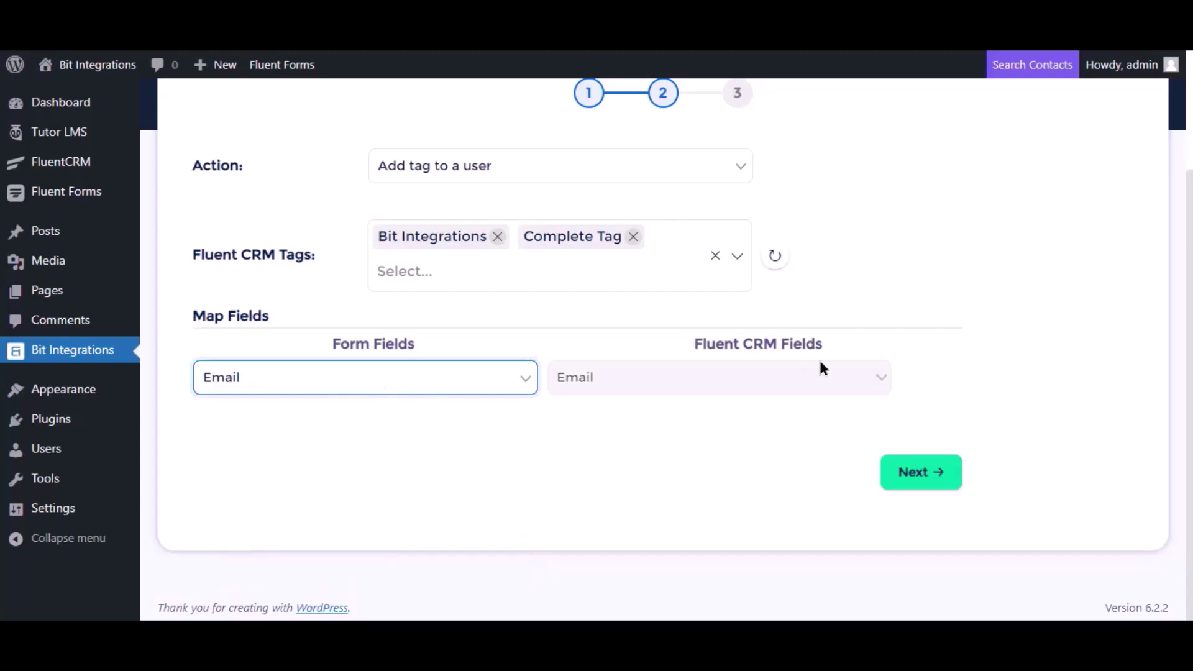
click(920, 484)
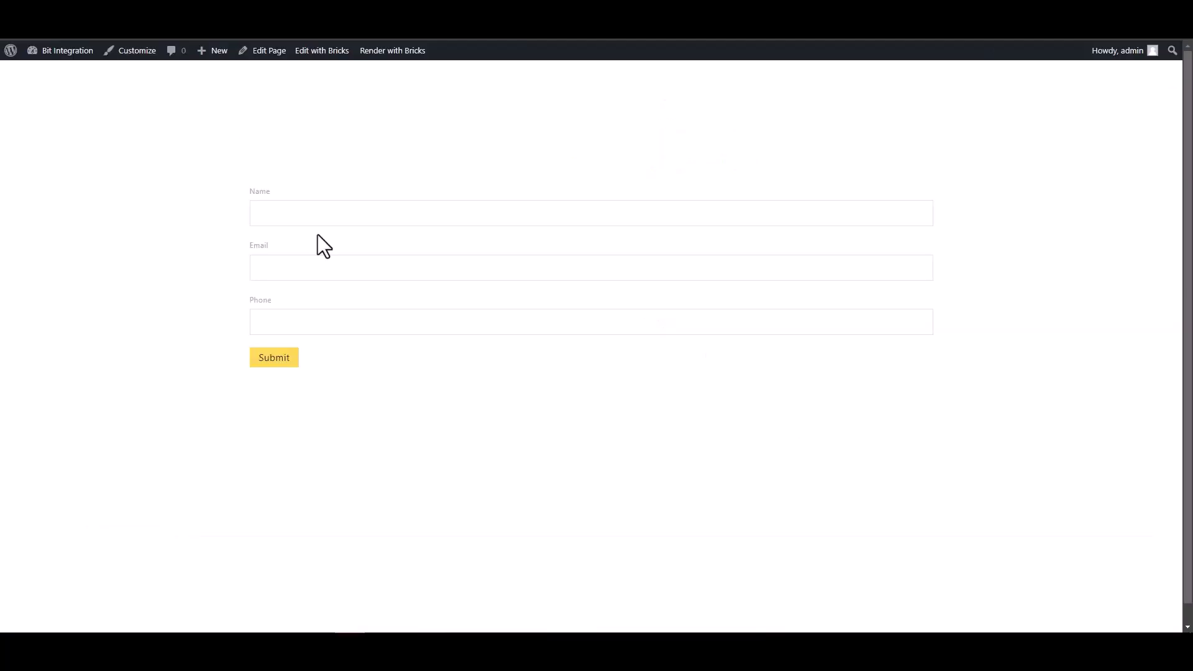
Enter a test name, email and phone in the Bricks form and submit it
click(682, 222)
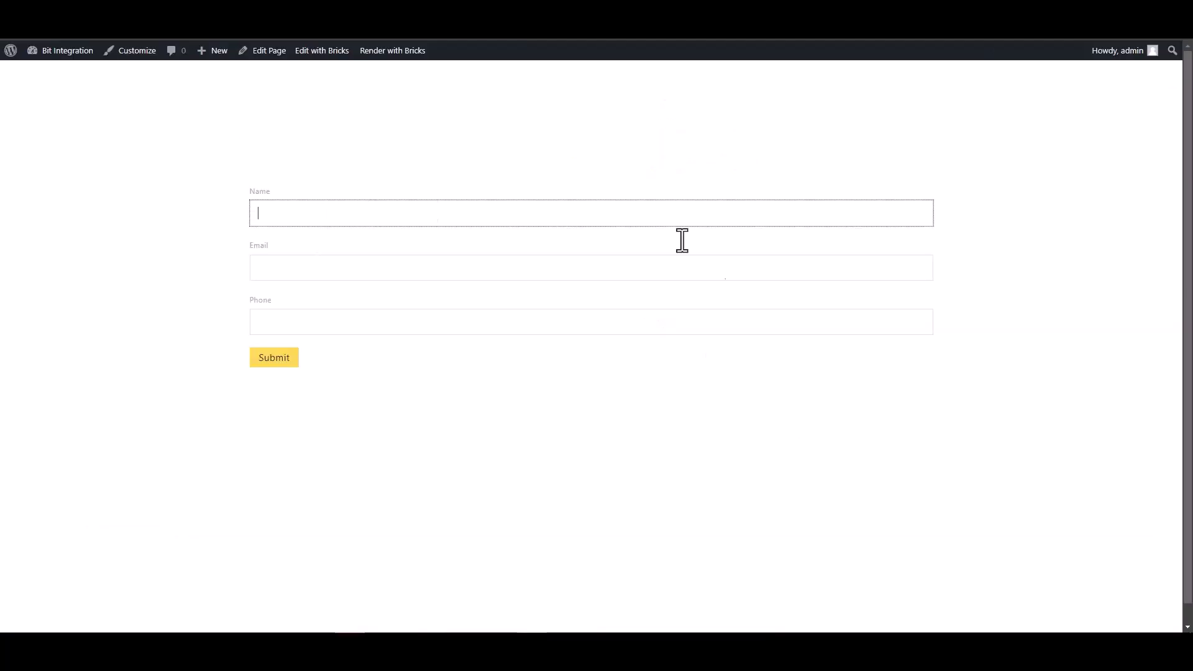
text(Bit )
text(Integrat)
text(ion)
click(922, 266)
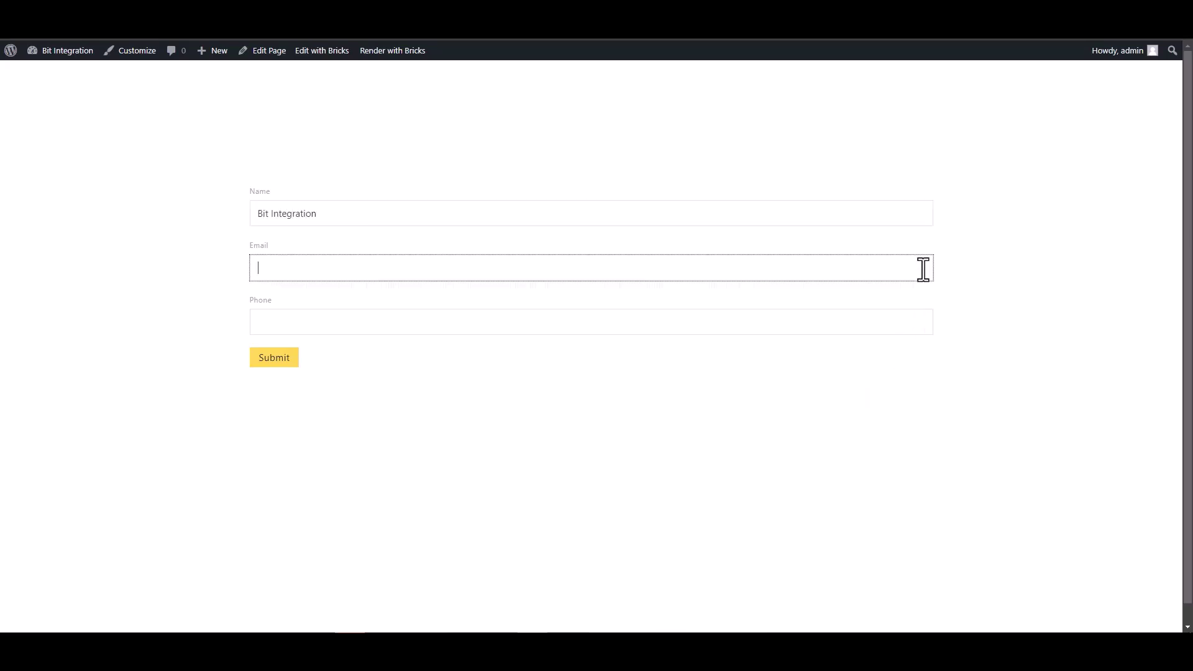
click(465, 213)
click(458, 261)
click(875, 315)
text(4455)
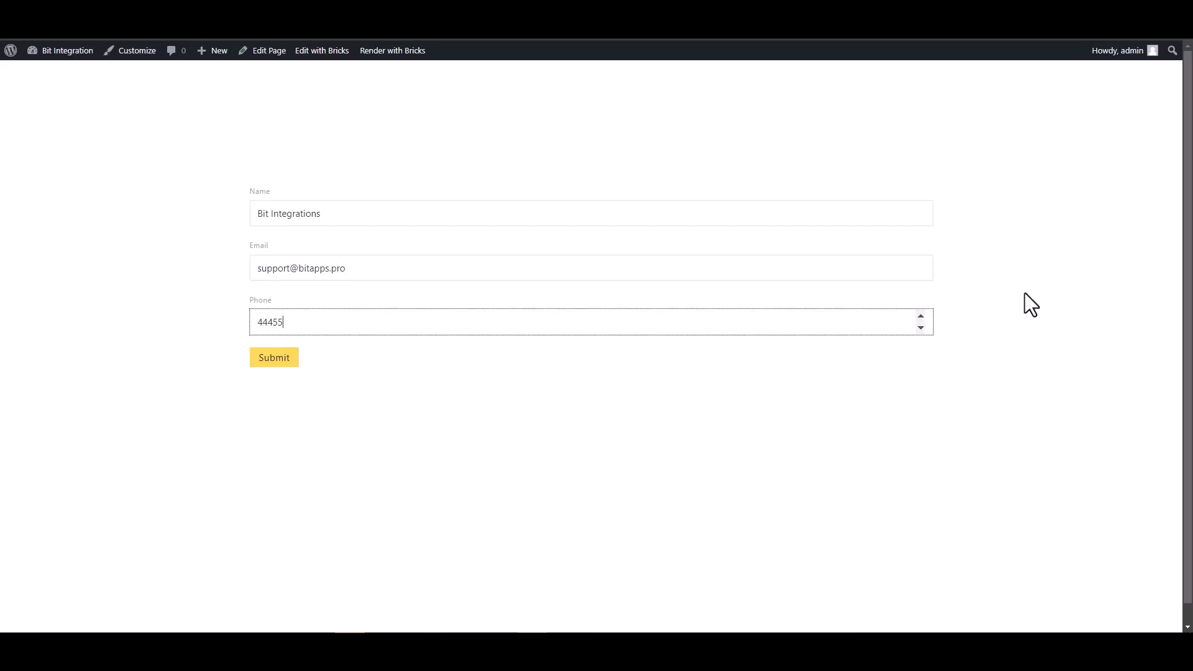
text(5666)
click(296, 358)
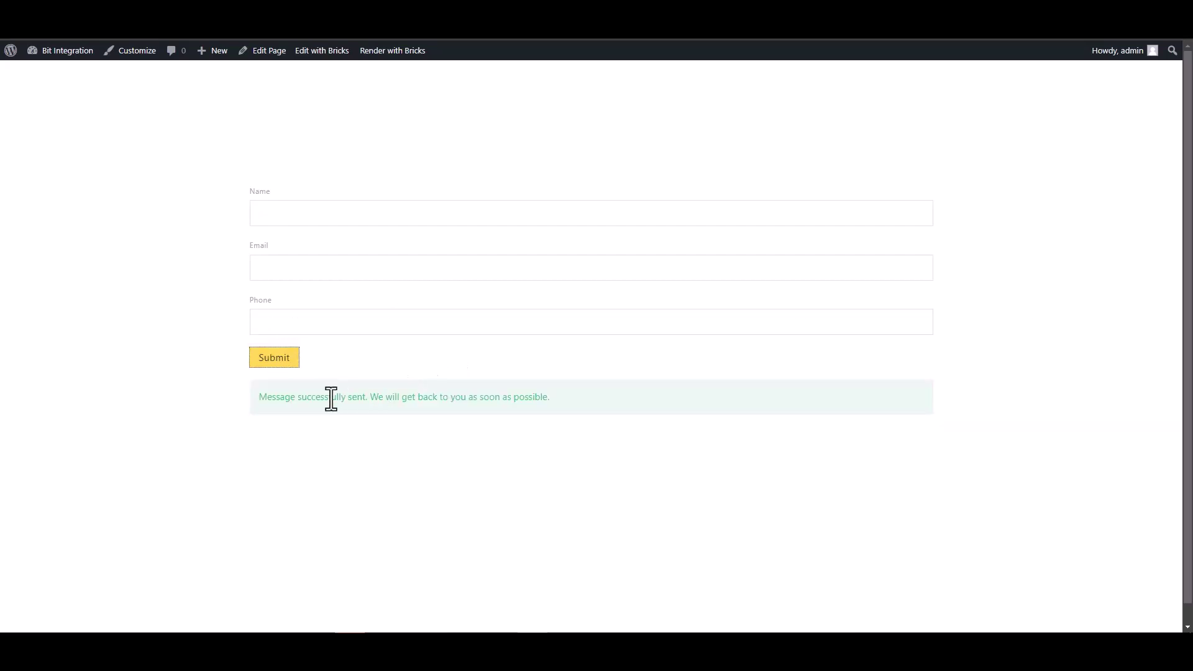
drag(260, 397, 387, 406)
Go to Fluent CRM's Contacts list to find the newly tagged contact
click(389, 427)
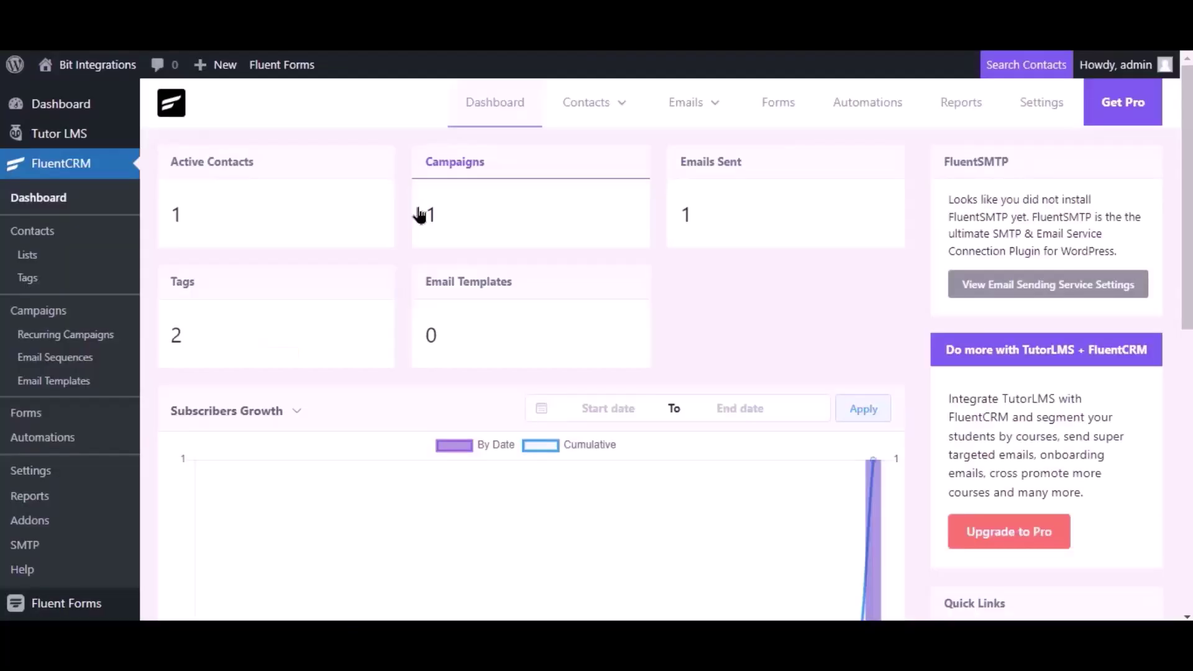
mouse_move(586, 102)
click(561, 149)
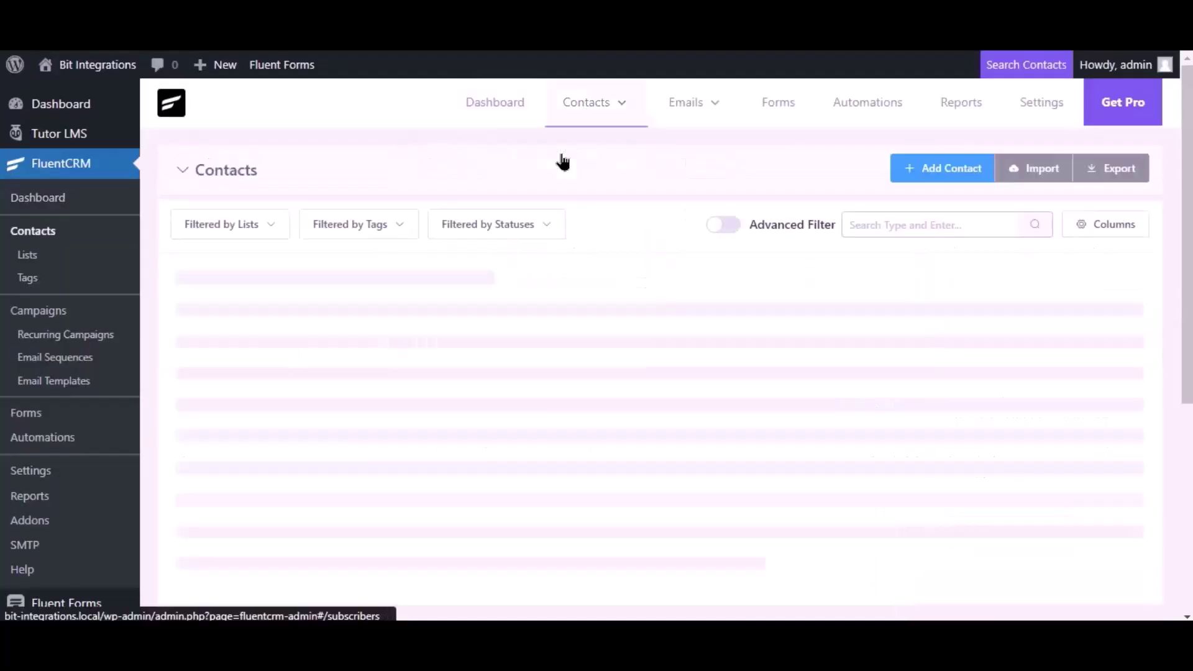